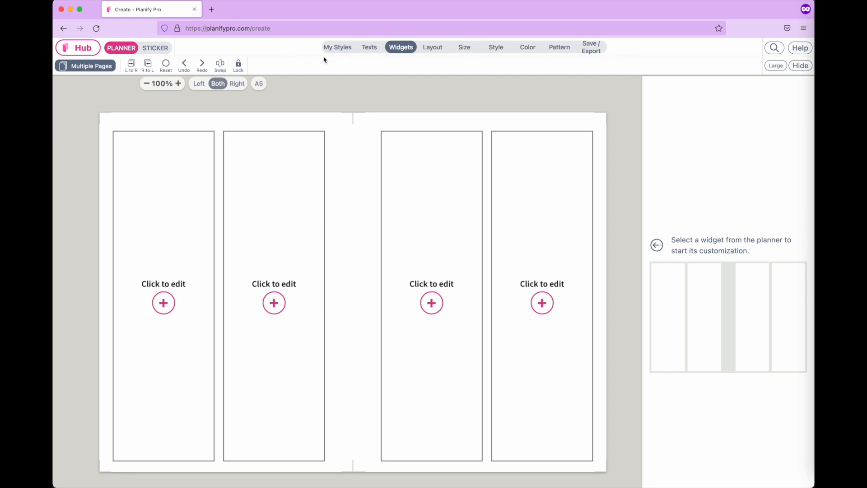
{"action": "left_click", "coordinate": [336, 48]}
{"action": "left_click", "coordinate": [369, 47]}
{"action": "left_click", "coordinate": [405, 48]}
{"action": "left_click", "coordinate": [434, 47]}
{"action": "left_click", "coordinate": [465, 48]}
{"action": "left_click", "coordinate": [497, 48]}
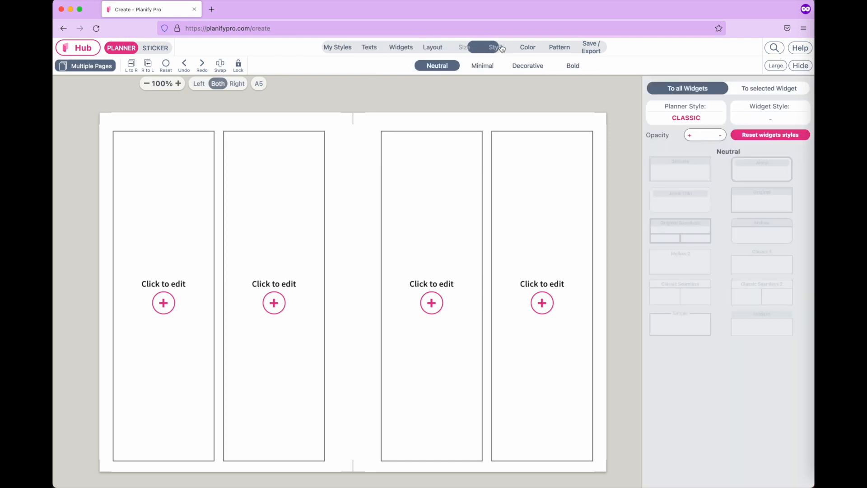
Look through the layout categories for planners, stickers, planner cards and sticky notes.
{"action": "left_click", "coordinate": [433, 49]}
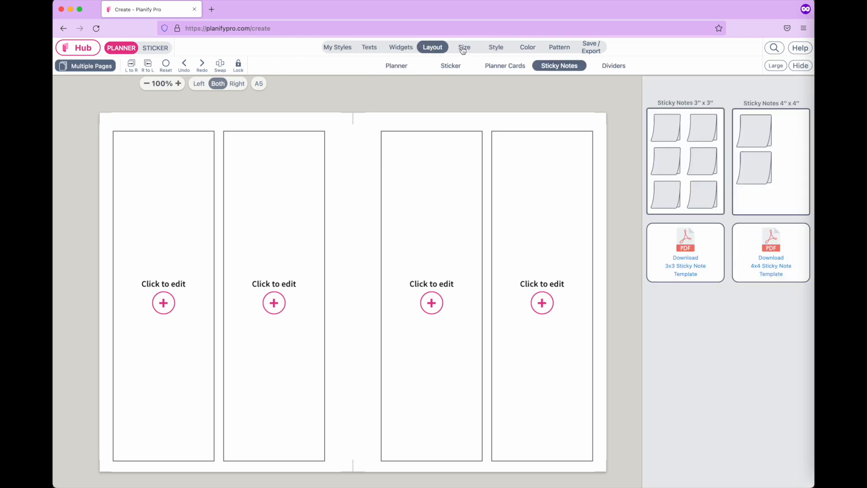
{"action": "left_click", "coordinate": [404, 66]}
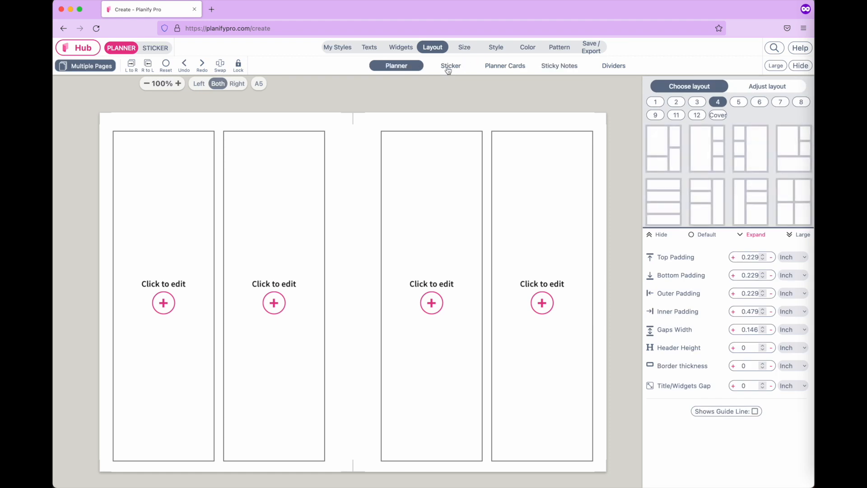
{"action": "left_click", "coordinate": [448, 68]}
{"action": "left_click", "coordinate": [498, 67]}
{"action": "left_click", "coordinate": [454, 68]}
{"action": "left_click", "coordinate": [501, 67]}
{"action": "left_click", "coordinate": [559, 67]}
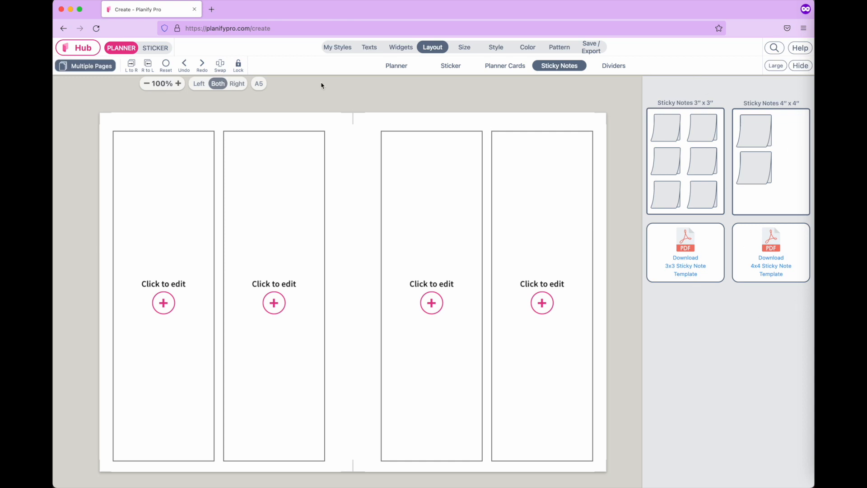
Try the large display of the options area, and hide the area and show it again.
{"action": "left_click", "coordinate": [775, 66]}
{"action": "left_click", "coordinate": [775, 66]}
{"action": "left_click", "coordinate": [801, 67]}
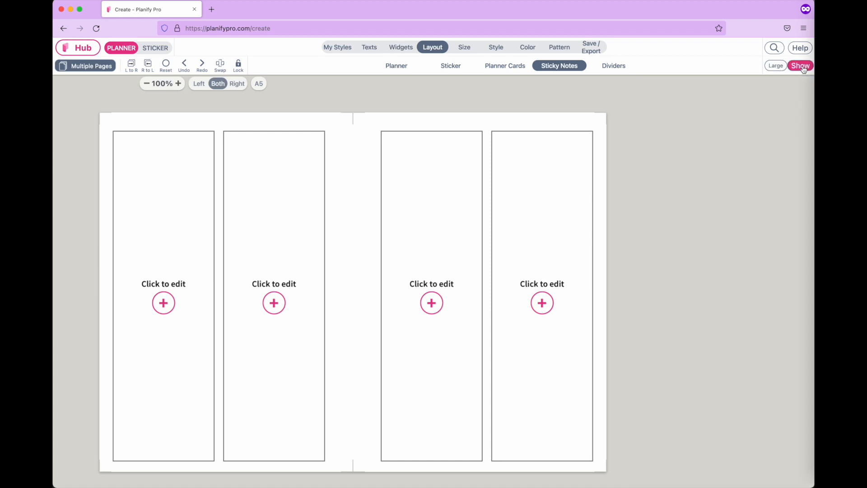
{"action": "left_click", "coordinate": [801, 66]}
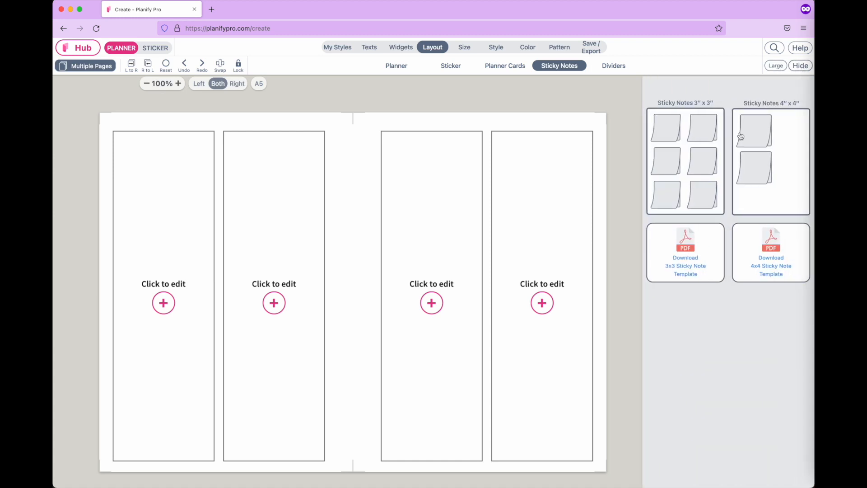
Examine the multiple-pages overview with its planner type and page options, and close it again.
{"action": "left_click", "coordinate": [92, 66]}
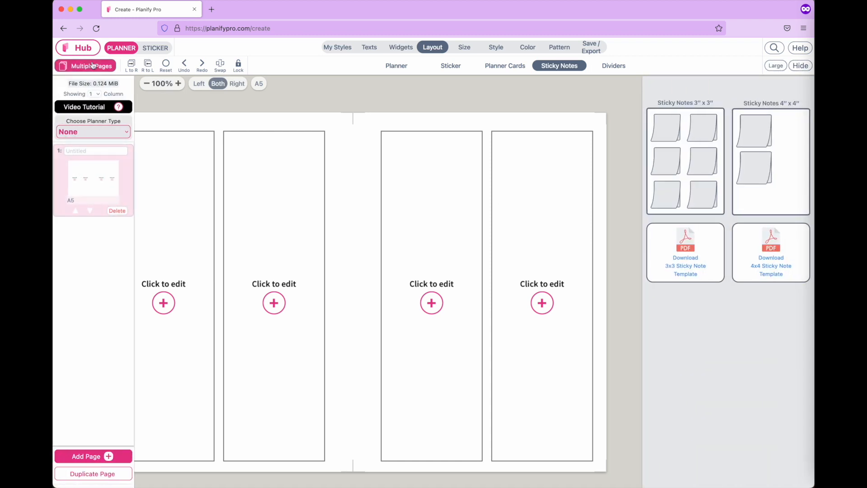
{"action": "left_click", "coordinate": [92, 67]}
{"action": "left_click", "coordinate": [88, 67]}
{"action": "left_click", "coordinate": [108, 70]}
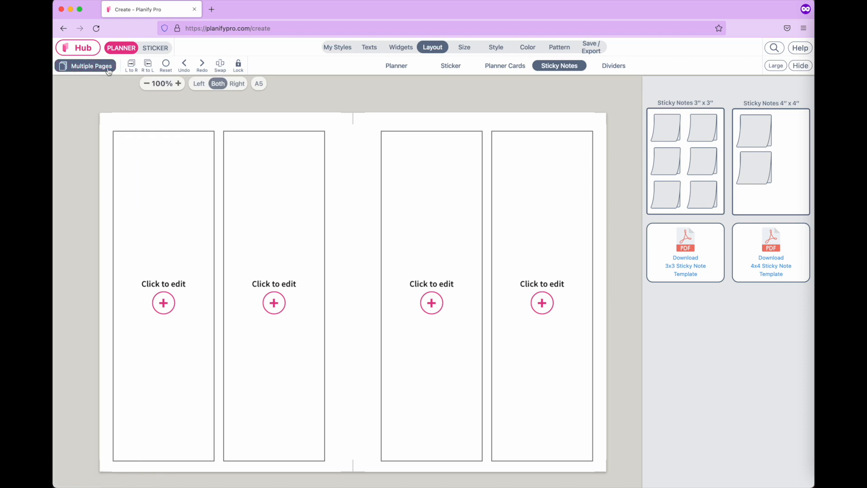
{"action": "left_click", "coordinate": [108, 70]}
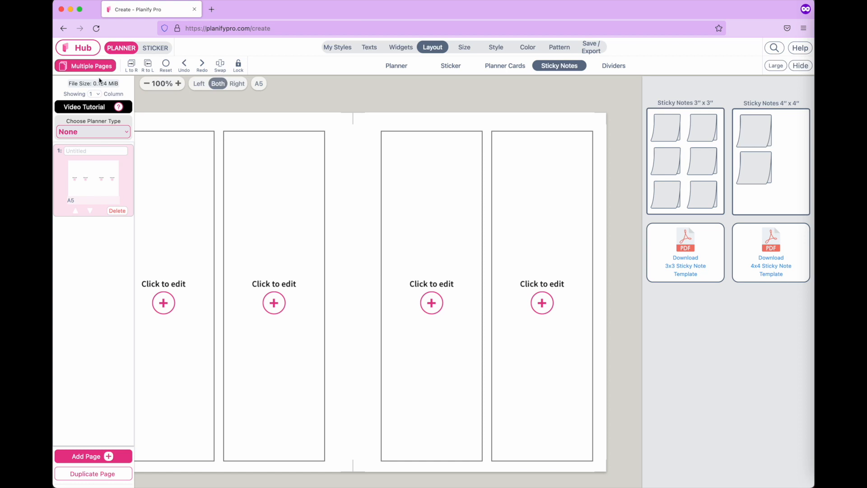
{"action": "left_click", "coordinate": [95, 68]}
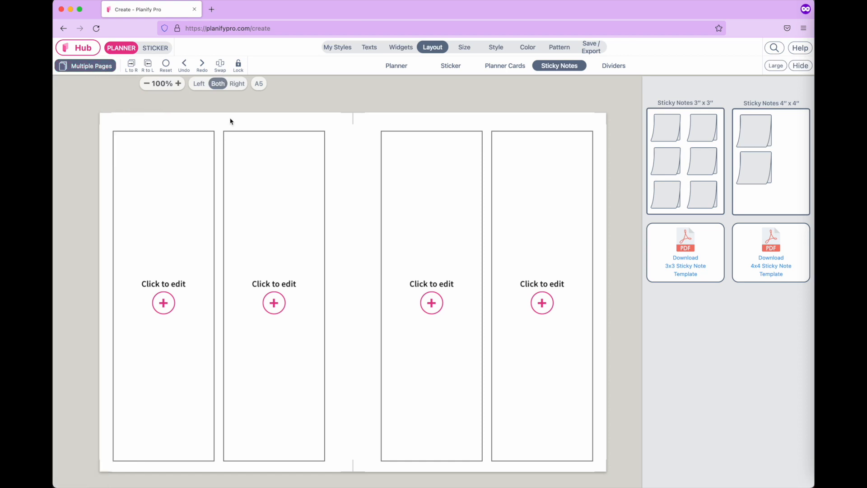
Review the saved styles and the text options, including the text guide and the H1 title's script and regular fonts.
{"action": "left_click", "coordinate": [337, 48]}
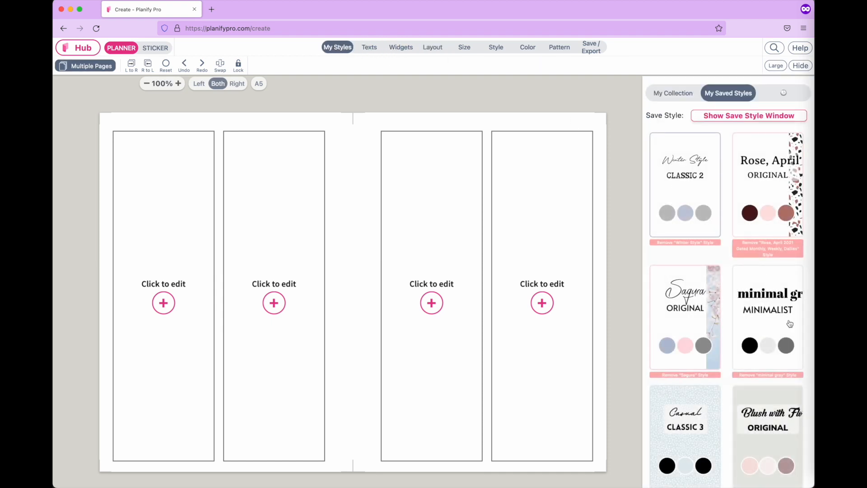
{"action": "left_click", "coordinate": [370, 50]}
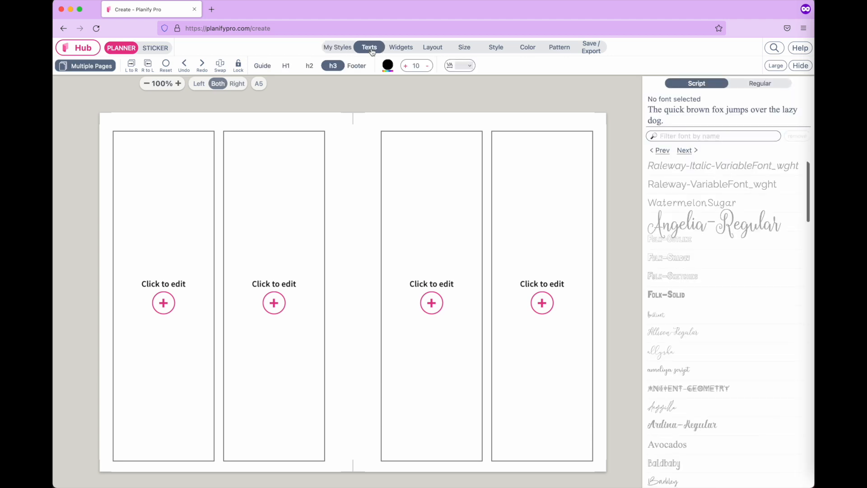
{"action": "left_click", "coordinate": [261, 68]}
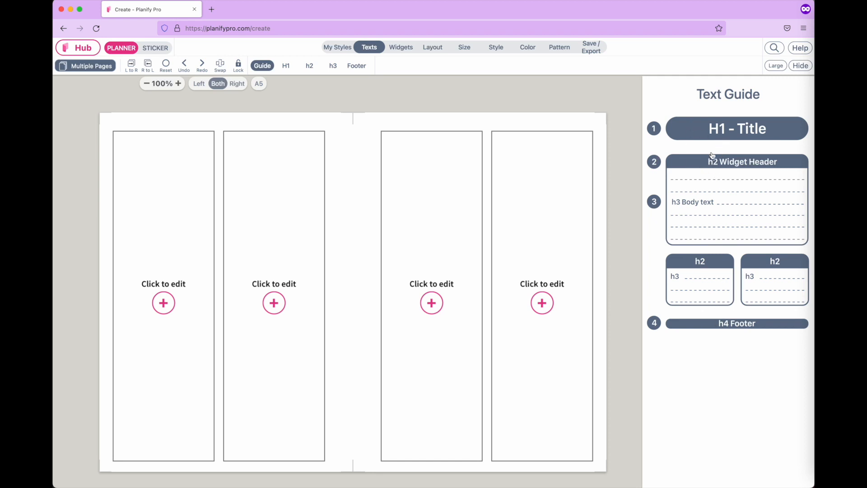
{"action": "left_click", "coordinate": [286, 65]}
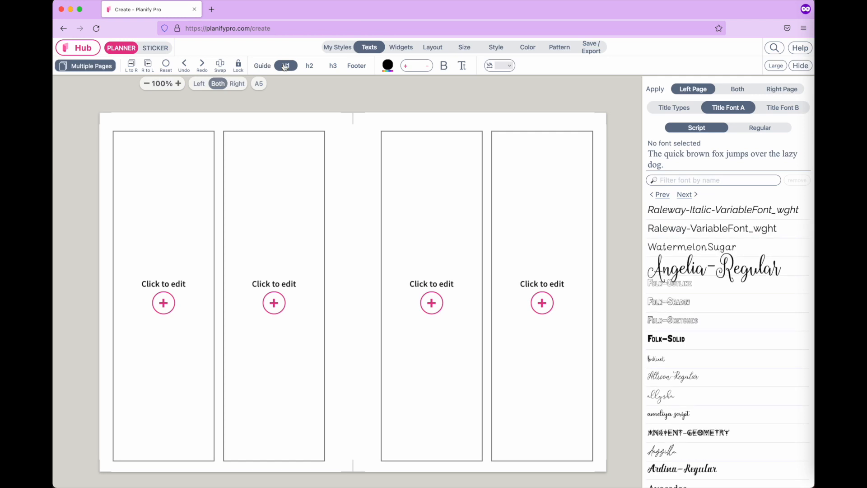
{"action": "scroll", "coordinate": [686, 251], "scroll_direction": "down", "scroll_amount": 2}
{"action": "scroll", "coordinate": [687, 251], "scroll_direction": "up", "scroll_amount": 1}
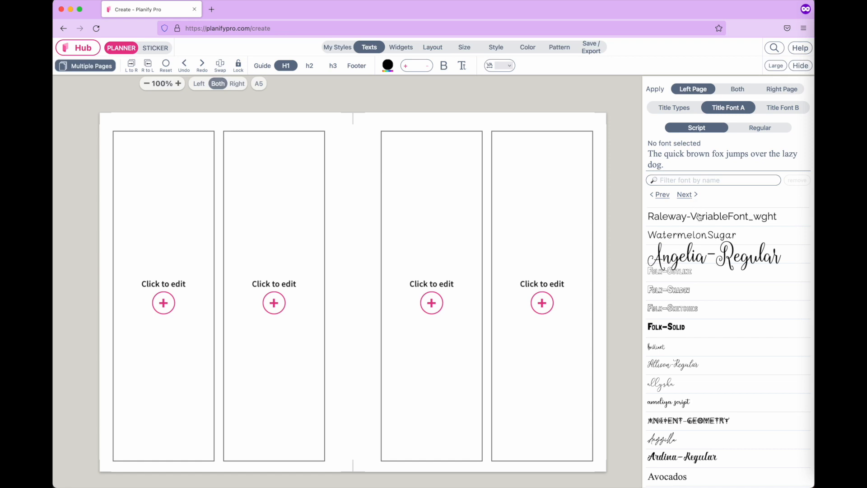
{"action": "scroll", "coordinate": [692, 300], "scroll_direction": "down", "scroll_amount": 10}
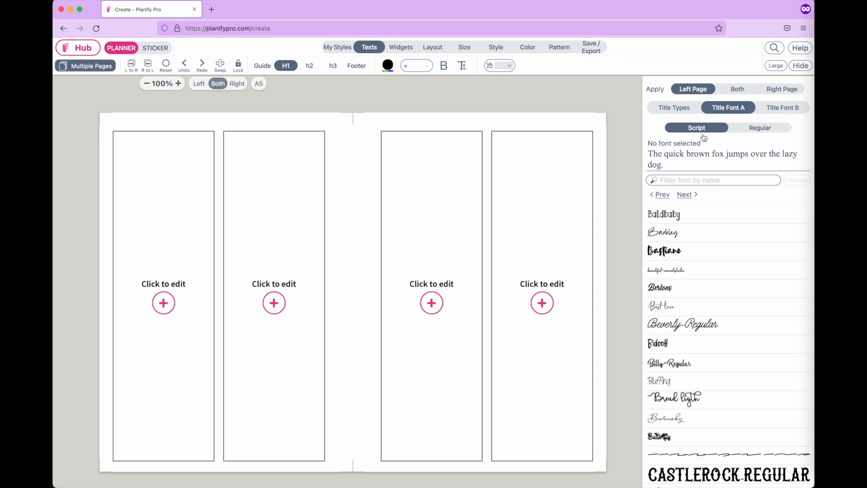
{"action": "scroll", "coordinate": [686, 307], "scroll_direction": "down", "scroll_amount": 3}
{"action": "scroll", "coordinate": [686, 308], "scroll_direction": "up", "scroll_amount": 2}
{"action": "left_click", "coordinate": [759, 128]}
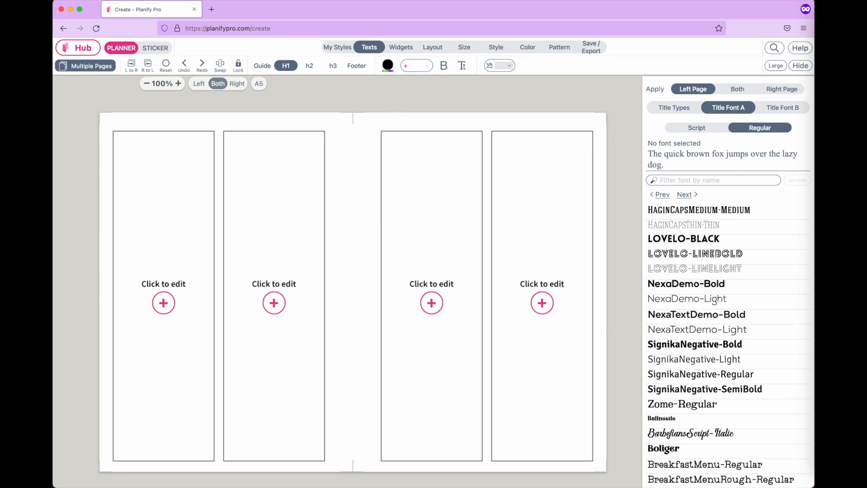
{"action": "left_click", "coordinate": [510, 68]}
{"action": "left_click", "coordinate": [510, 68]}
Select the first widget box on the right-hand page and browse the available widgets, stickers and creator graphics in the expanded library.
{"action": "left_click", "coordinate": [414, 50]}
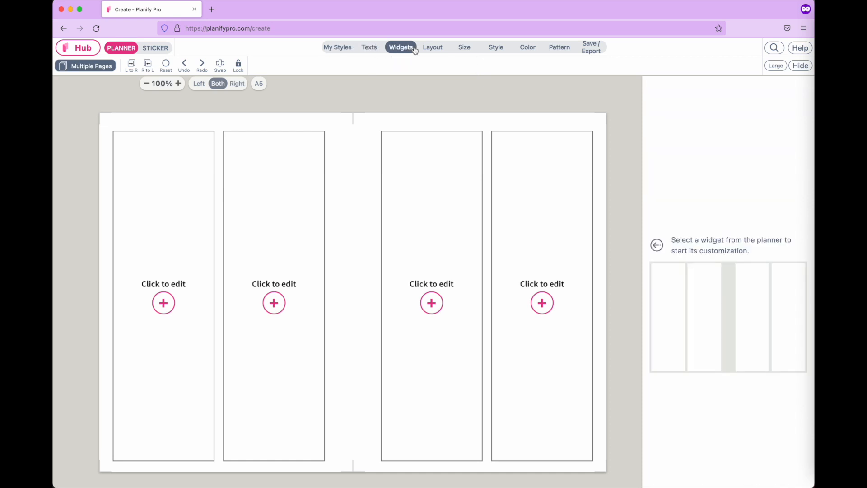
{"action": "left_click", "coordinate": [459, 232]}
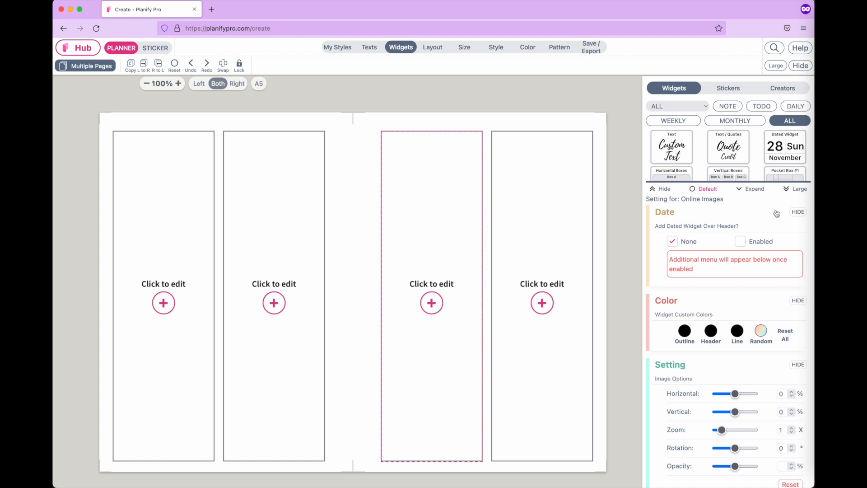
{"action": "left_click", "coordinate": [752, 189]}
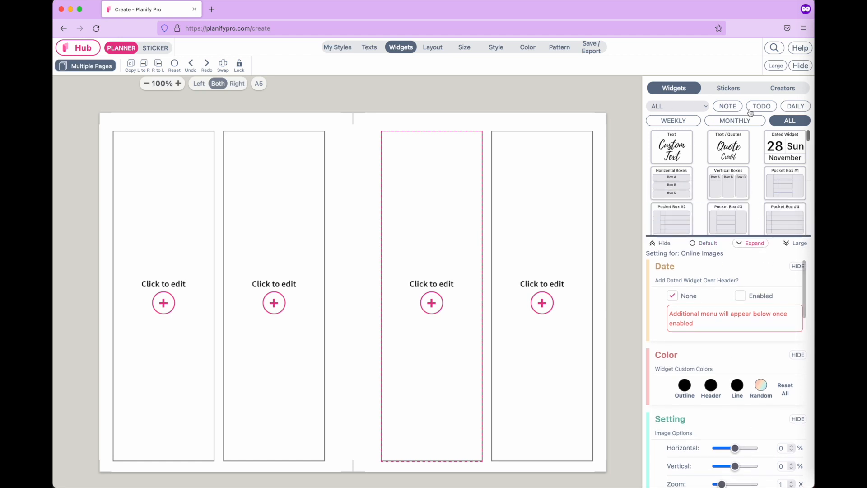
{"action": "scroll", "coordinate": [722, 188], "scroll_direction": "down", "scroll_amount": 3}
{"action": "scroll", "coordinate": [722, 188], "scroll_direction": "up", "scroll_amount": 3}
{"action": "scroll", "coordinate": [715, 191], "scroll_direction": "down", "scroll_amount": 5}
{"action": "scroll", "coordinate": [715, 190], "scroll_direction": "down", "scroll_amount": 5}
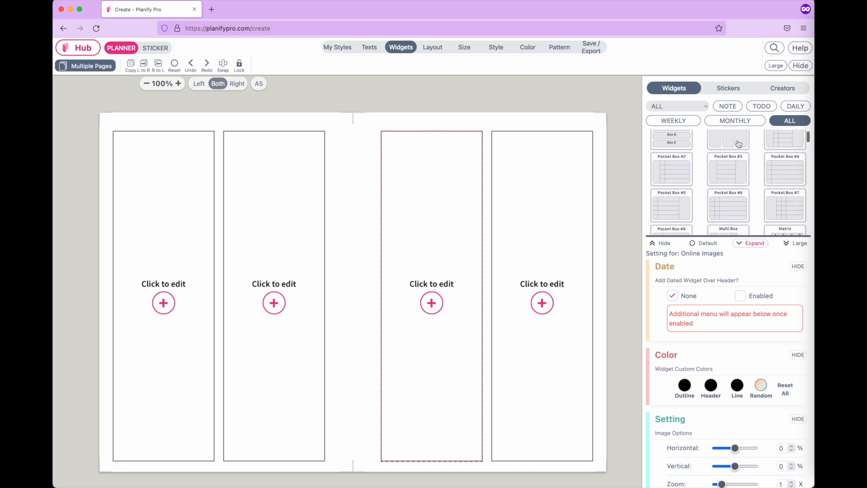
{"action": "left_click", "coordinate": [736, 92]}
{"action": "left_click", "coordinate": [777, 94]}
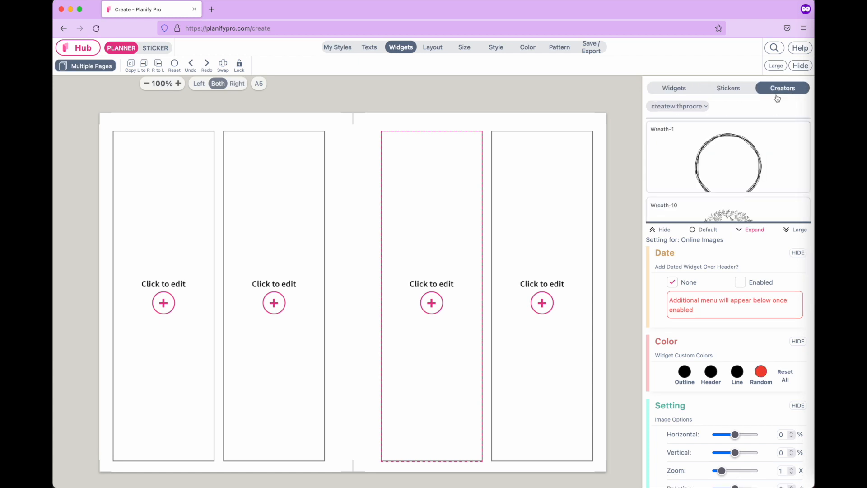
{"action": "left_click", "coordinate": [669, 94]}
Compare all five layout types, from planner and sticker to planner cards, sticky notes and dividers.
{"action": "left_click", "coordinate": [438, 50]}
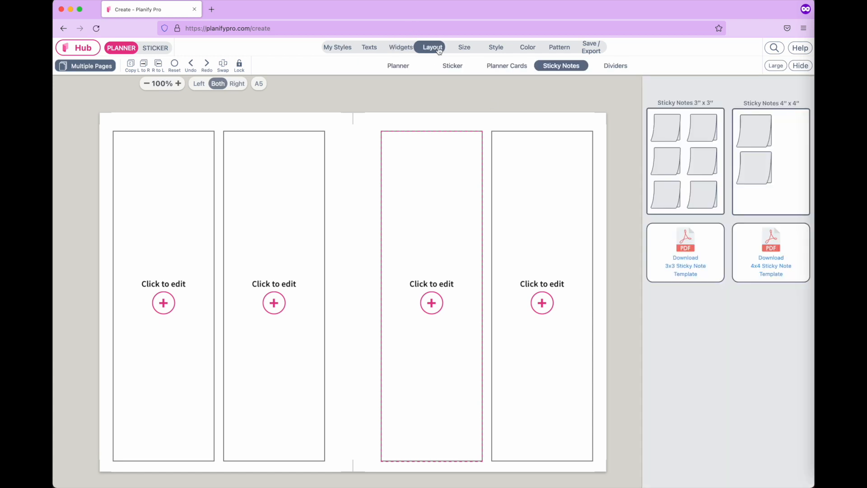
{"action": "left_click", "coordinate": [399, 66]}
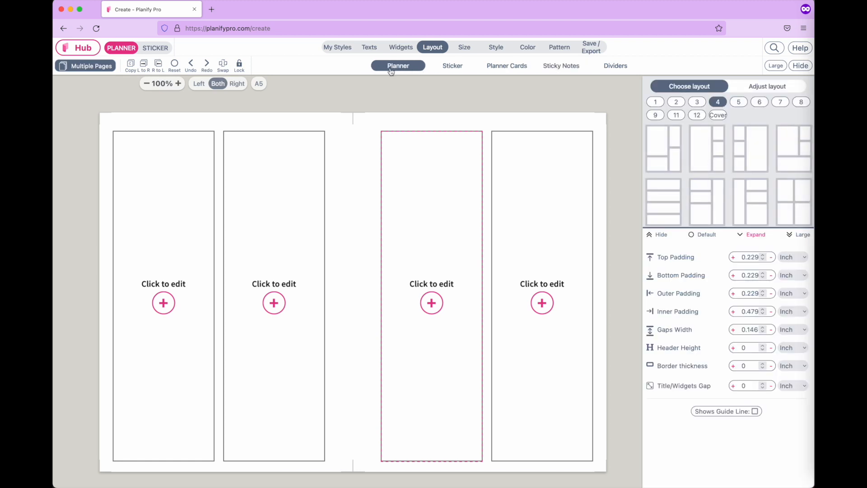
{"action": "left_click", "coordinate": [452, 67]}
{"action": "left_click", "coordinate": [506, 66]}
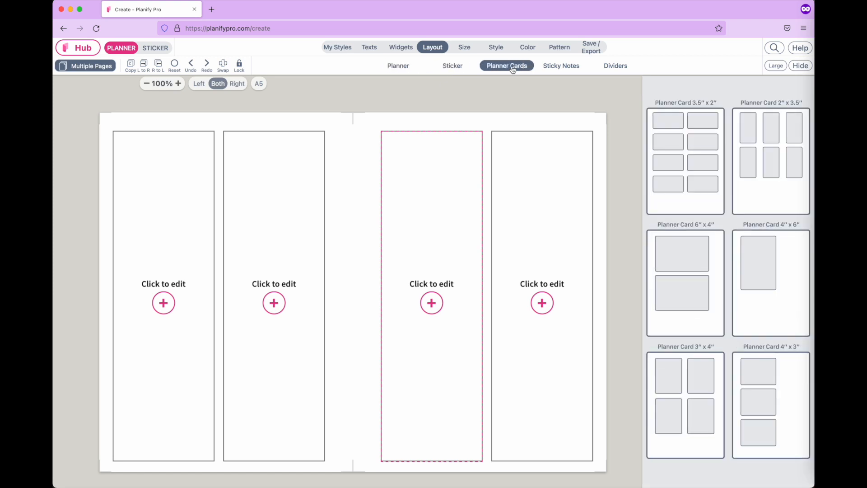
{"action": "left_click", "coordinate": [570, 69]}
{"action": "left_click", "coordinate": [610, 68]}
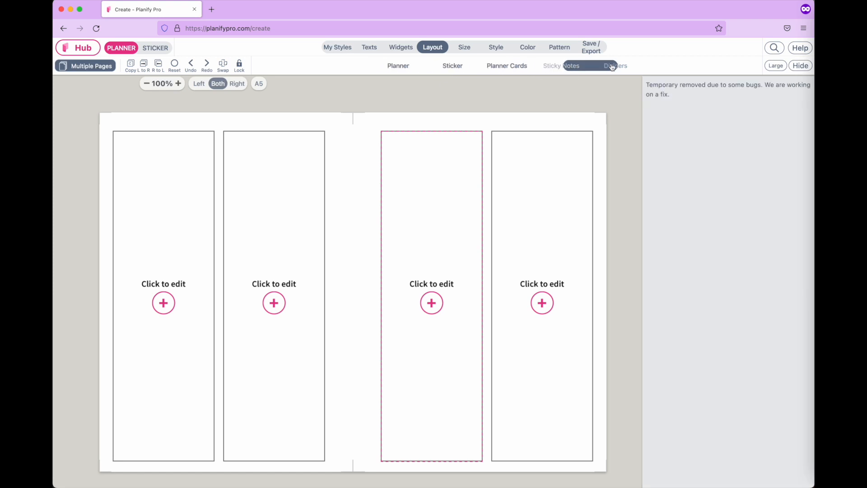
Add a top row to the right-hand page's planner layout and fill both new cells with widget boxes.
{"action": "left_click", "coordinate": [401, 70]}
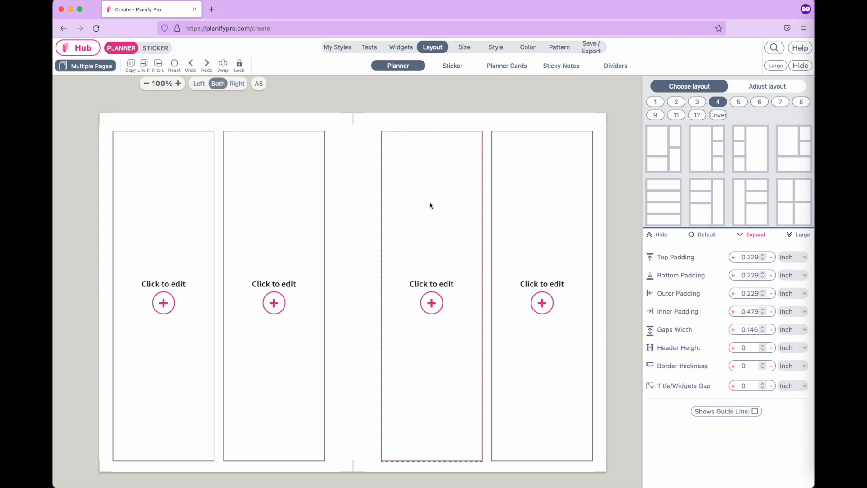
{"action": "left_click", "coordinate": [790, 87]}
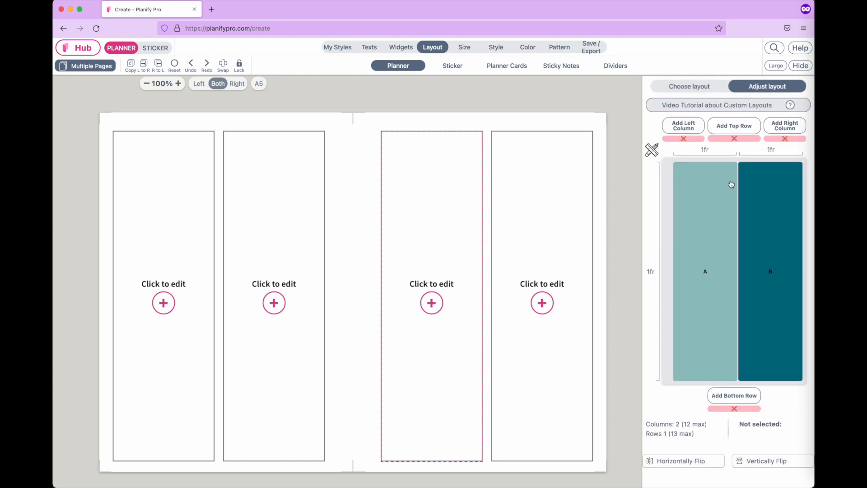
{"action": "left_click", "coordinate": [729, 130]}
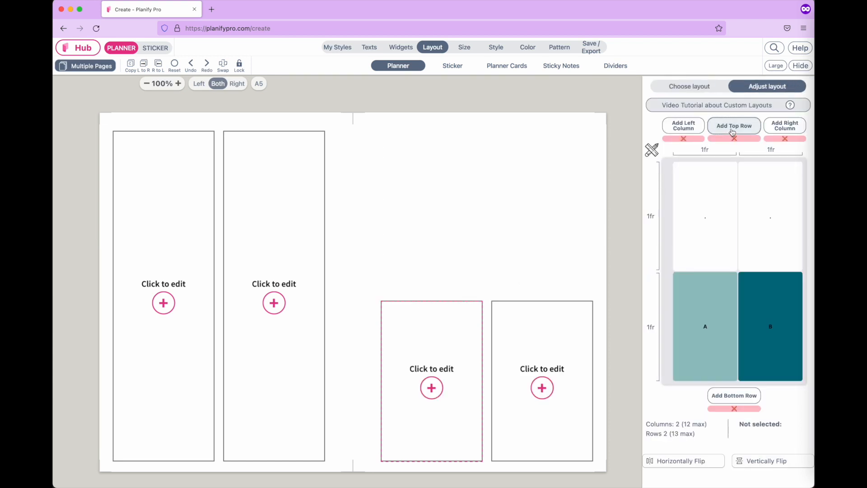
{"action": "left_click", "coordinate": [706, 221]}
{"action": "left_click", "coordinate": [772, 219]}
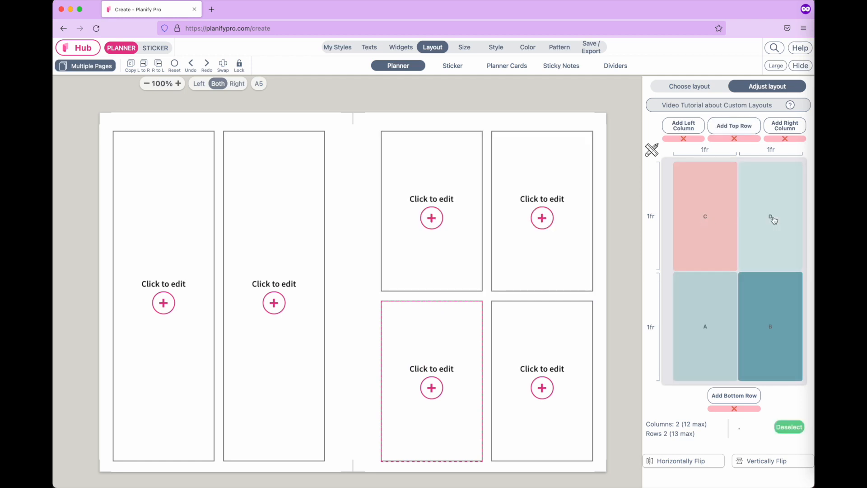
Review the Amazon KDP planner sizes and the Neutral, Minimal, Decorative and Bold widget styles.
{"action": "left_click", "coordinate": [465, 48]}
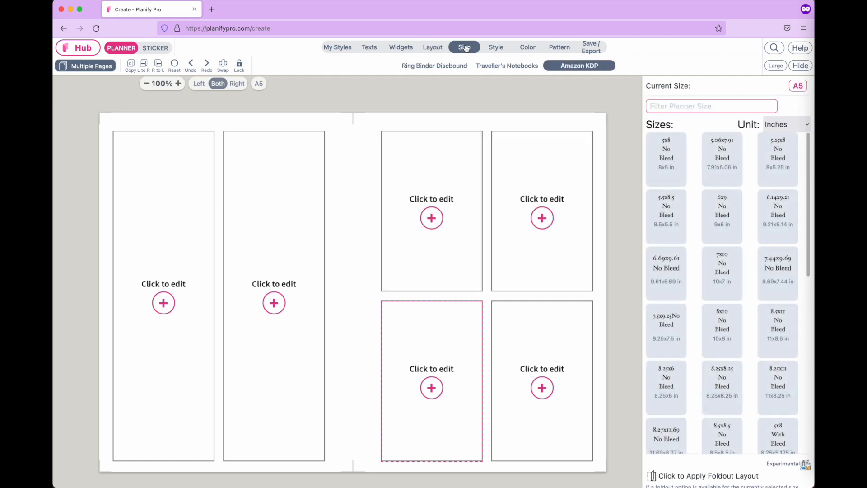
{"action": "left_click", "coordinate": [496, 48]}
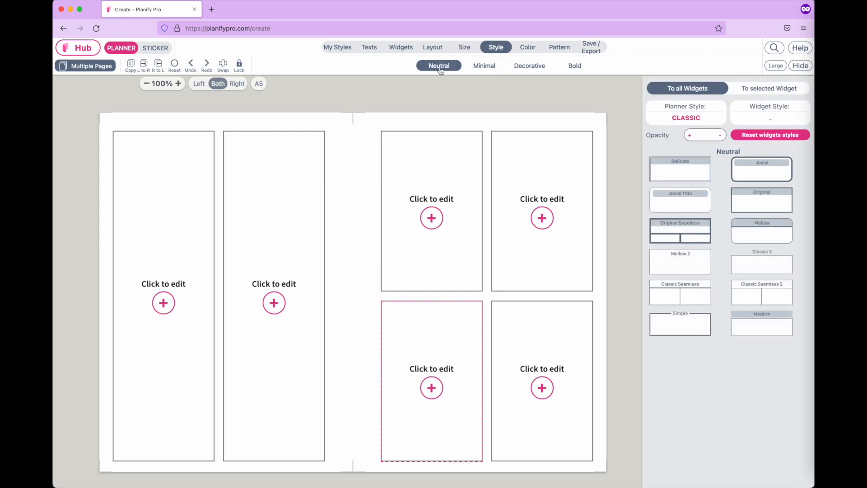
{"action": "left_click", "coordinate": [483, 70]}
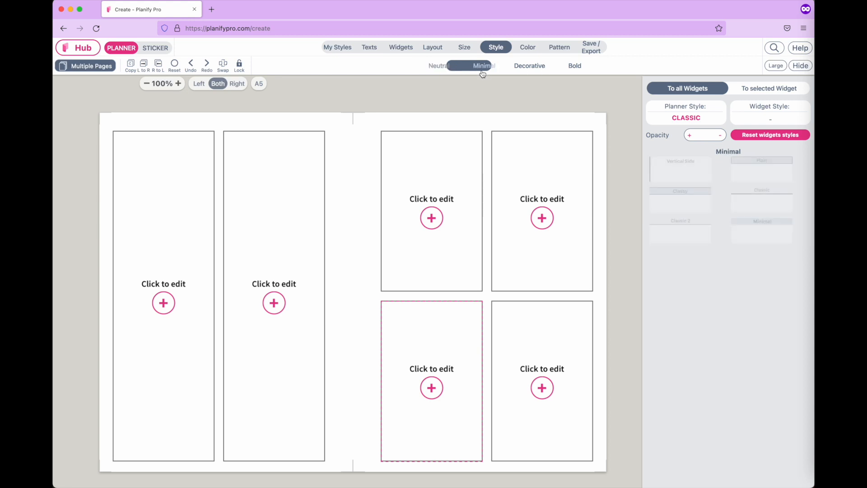
{"action": "left_click", "coordinate": [543, 68]}
{"action": "left_click", "coordinate": [574, 67]}
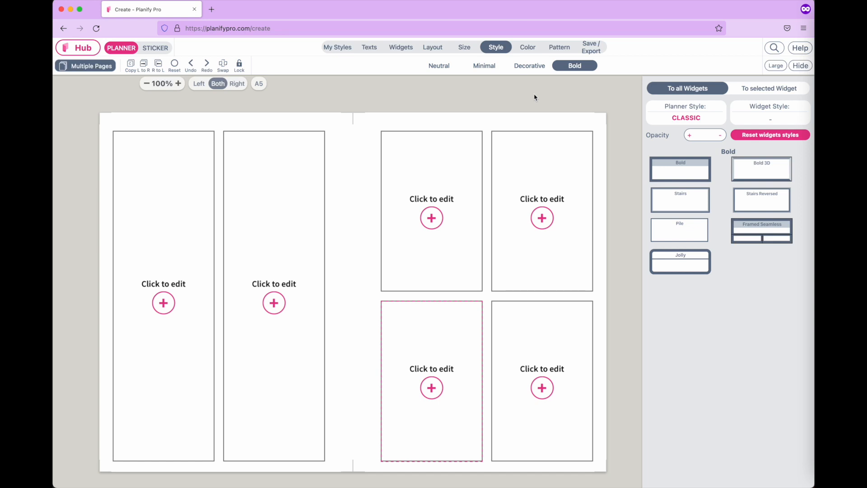
{"action": "left_click", "coordinate": [486, 66]}
{"action": "left_click", "coordinate": [446, 70]}
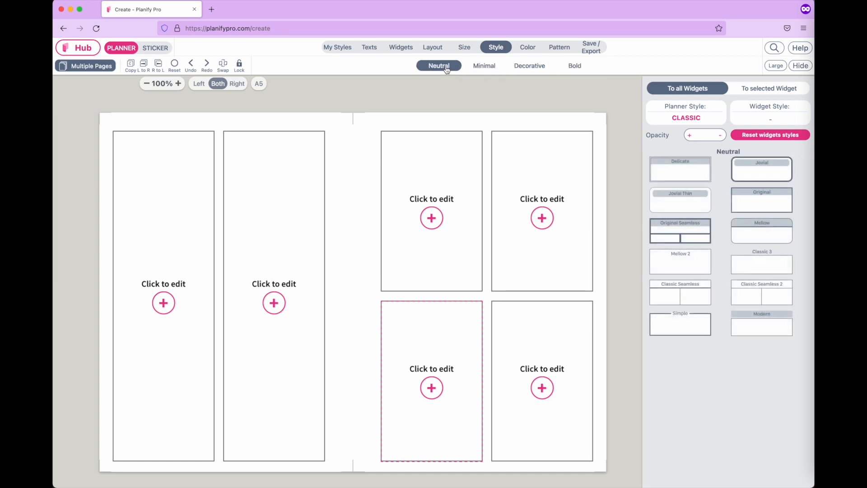
Review the outline, header and line color codes and compare the custom palettes with the random color scheme generator.
{"action": "left_click", "coordinate": [532, 50]}
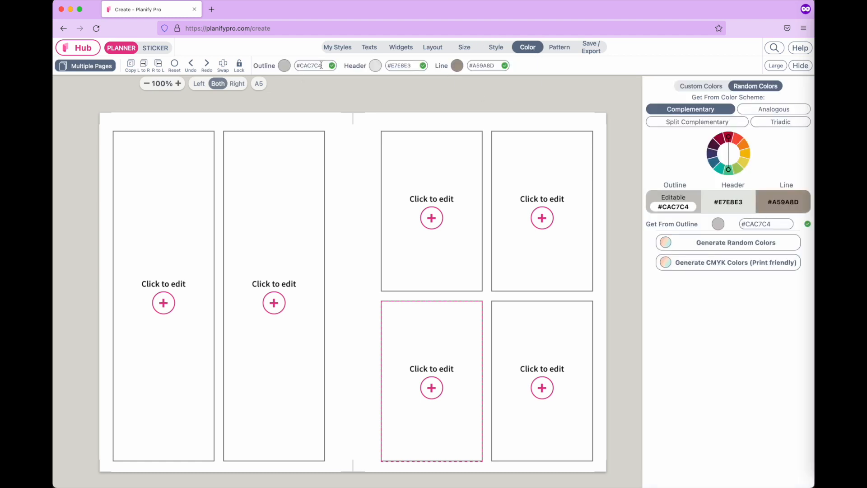
{"action": "left_click_drag", "start_coordinate": [321, 65], "coordinate": [299, 65]}
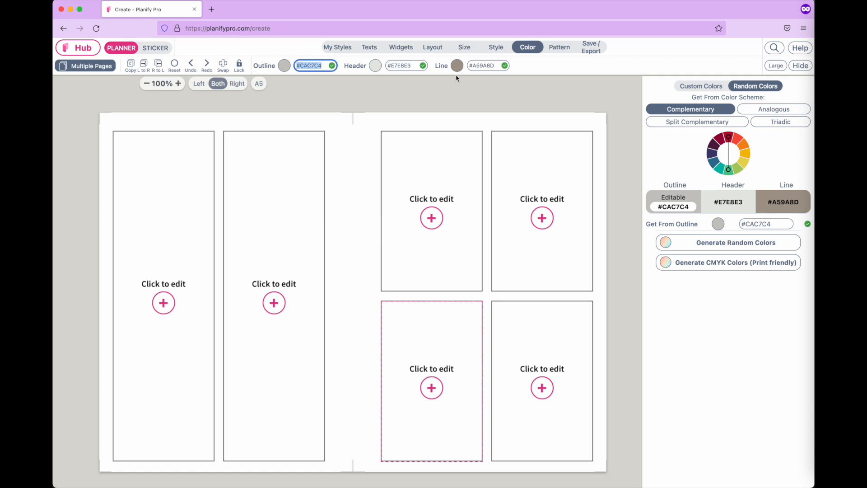
{"action": "left_click", "coordinate": [722, 87]}
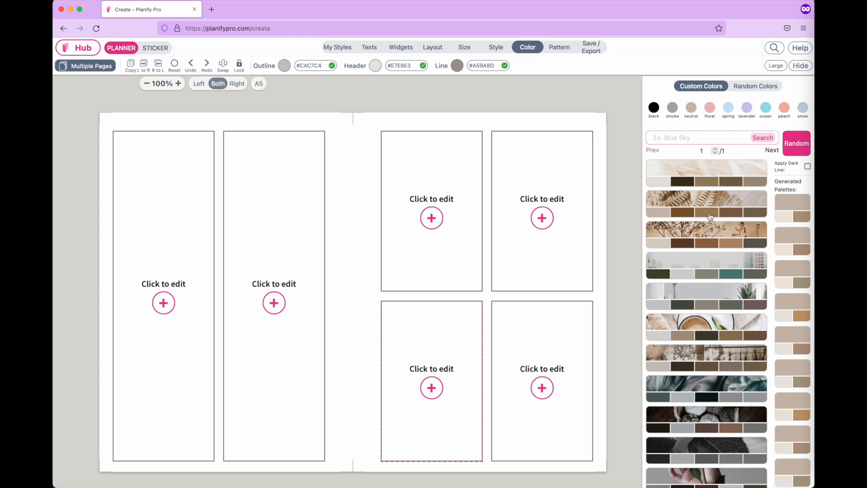
{"action": "left_click", "coordinate": [746, 88]}
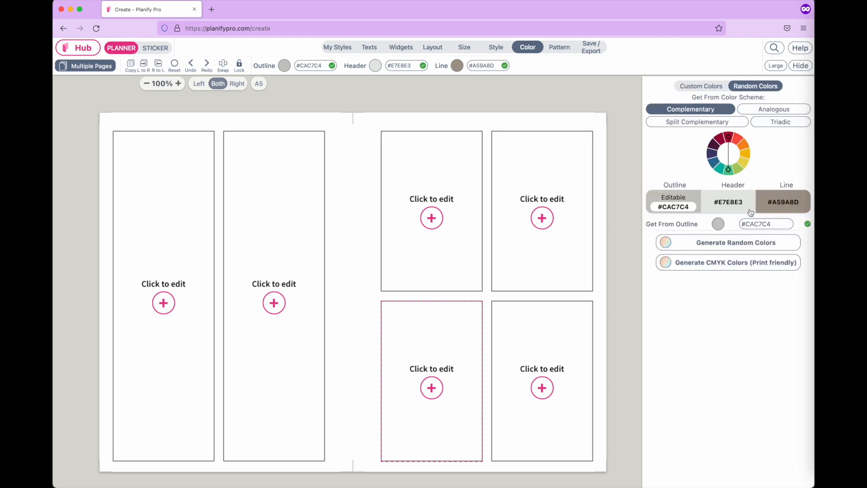
Browse several pages of public planner background patterns, including pages 13, 16 and 18, and locate the pattern filter.
{"action": "left_click", "coordinate": [558, 50]}
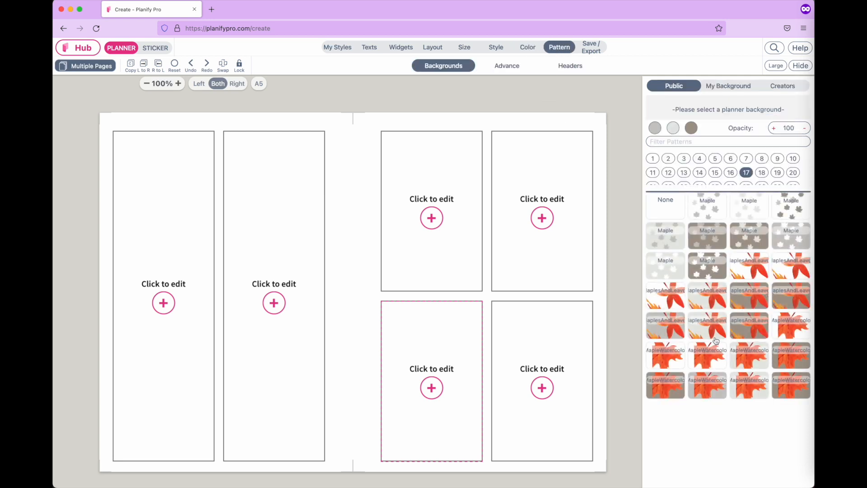
{"action": "left_click", "coordinate": [687, 175]}
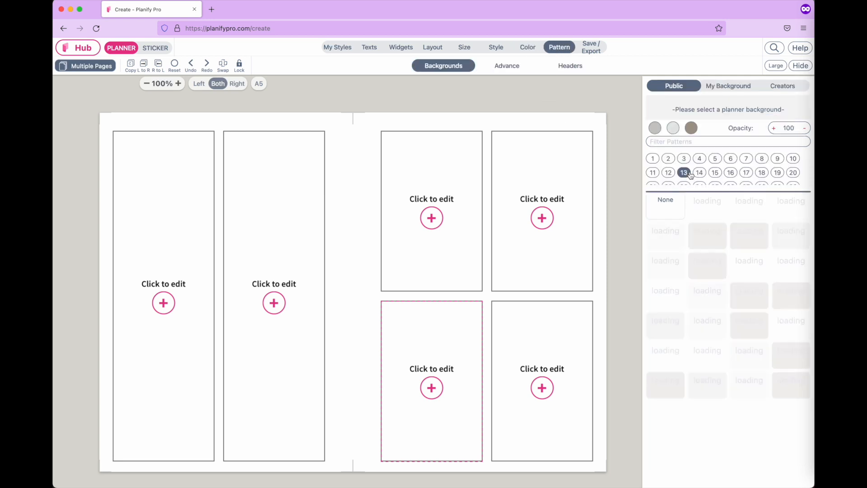
{"action": "left_click", "coordinate": [716, 174]}
{"action": "left_click", "coordinate": [745, 172]}
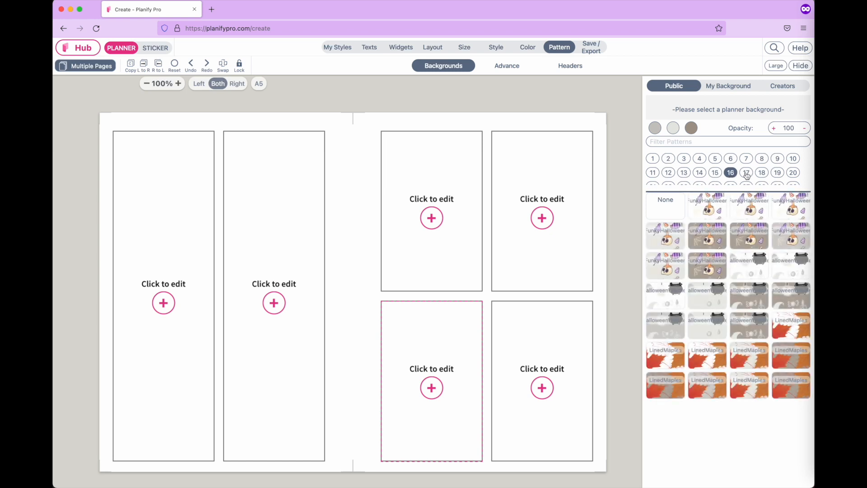
{"action": "left_click", "coordinate": [763, 173]}
{"action": "left_click", "coordinate": [678, 141]}
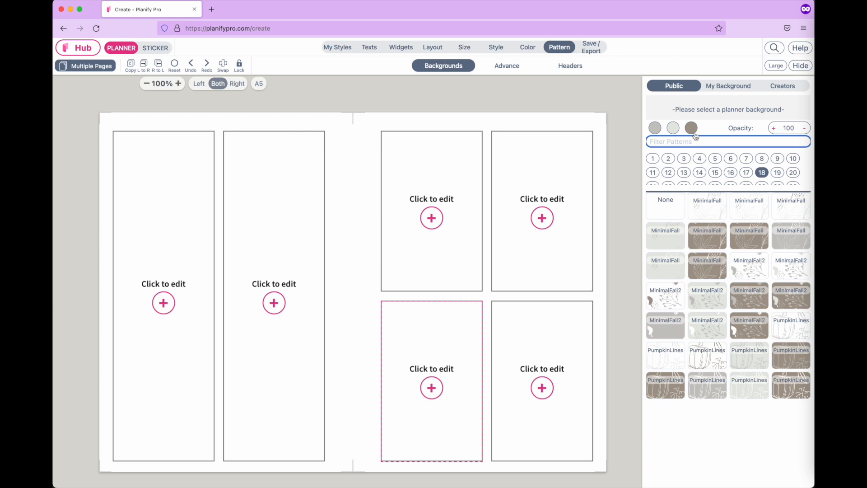
Review the planner's save, PDF export, style saving and cutline options.
{"action": "left_click", "coordinate": [596, 47]}
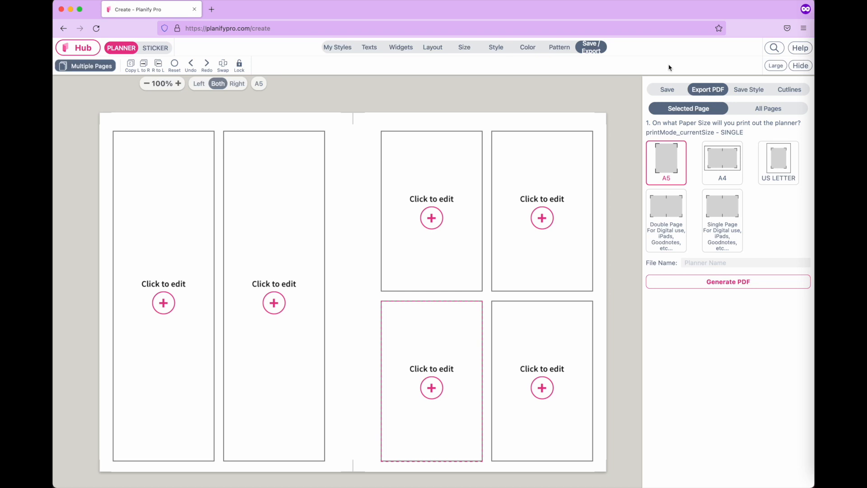
{"action": "left_click", "coordinate": [662, 90]}
{"action": "left_click", "coordinate": [710, 88]}
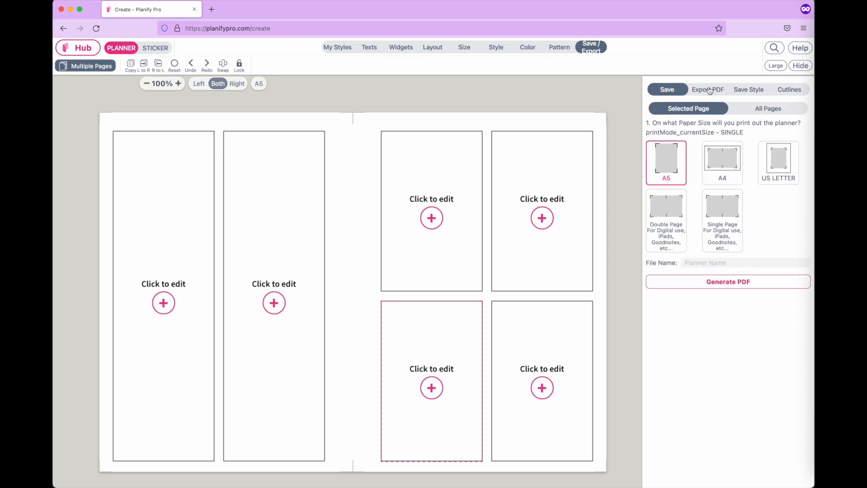
{"action": "left_click", "coordinate": [750, 91]}
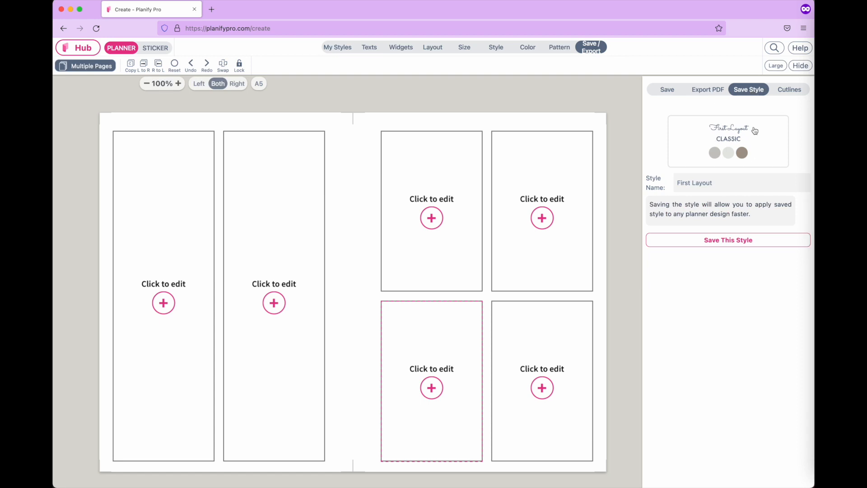
{"action": "left_click", "coordinate": [789, 89]}
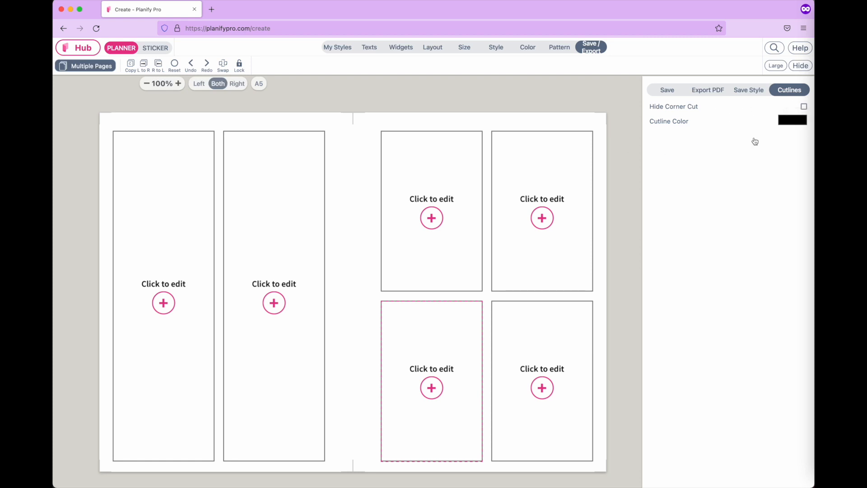
In sticker mode, add the hooded coat sticker from the Baby Clothes category and place it over the right-hand page's first widget box.
{"action": "left_click", "coordinate": [160, 51]}
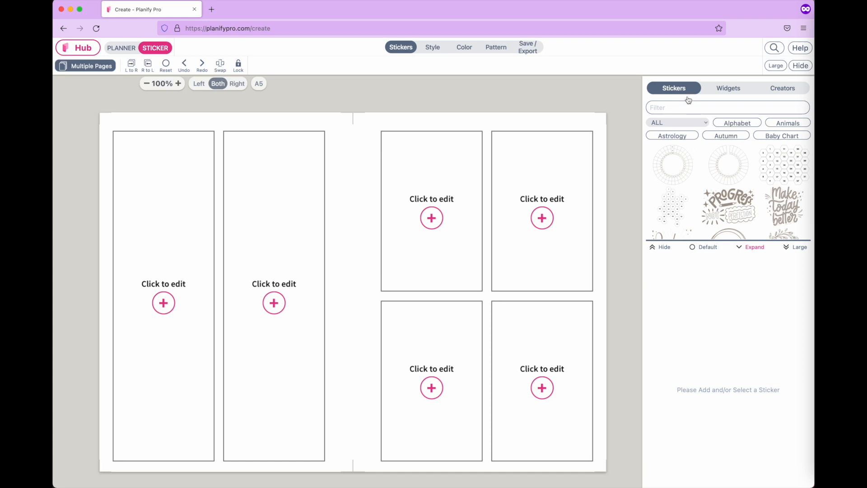
{"action": "left_click", "coordinate": [703, 124]}
{"action": "left_click", "coordinate": [696, 151]}
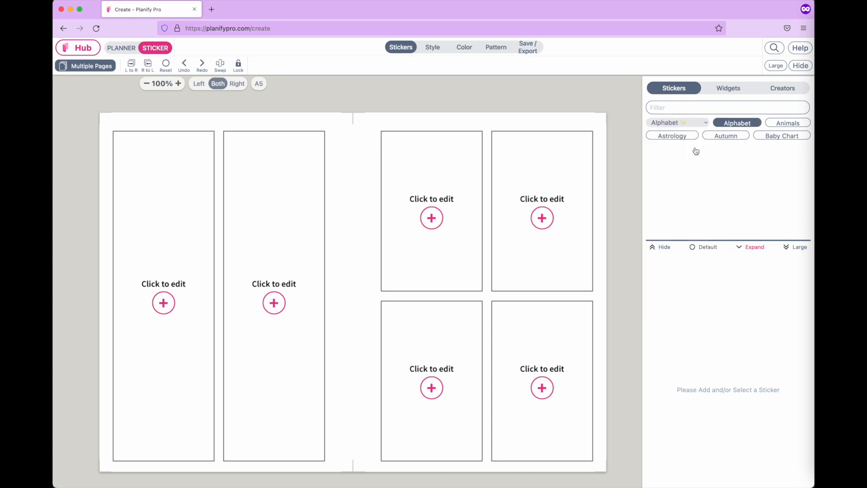
{"action": "left_click", "coordinate": [697, 123]}
{"action": "left_click", "coordinate": [695, 220]}
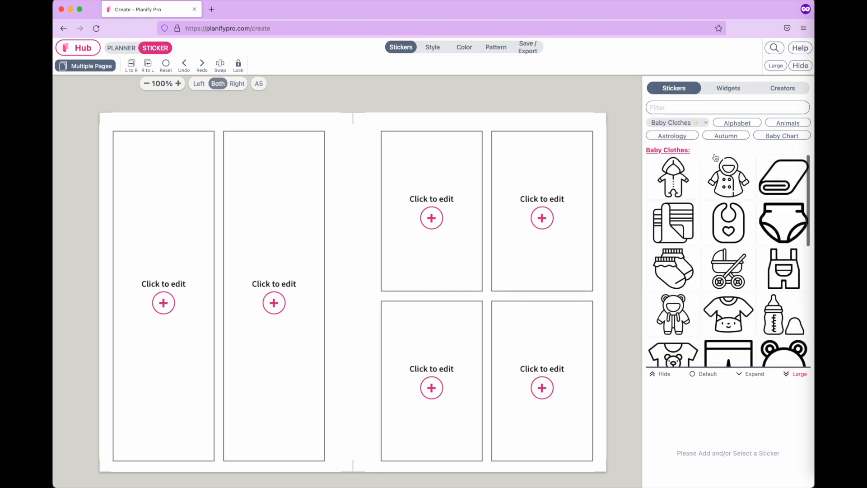
{"action": "left_click", "coordinate": [727, 187]}
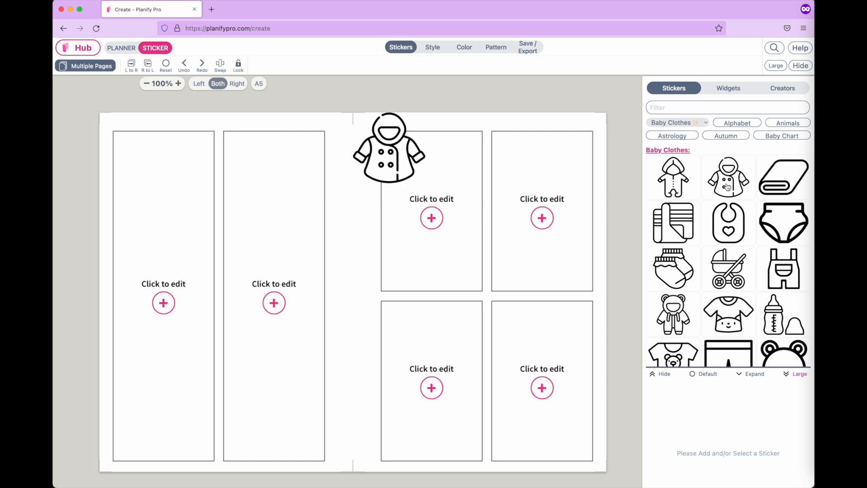
{"action": "left_click_drag", "start_coordinate": [395, 158], "coordinate": [442, 195]}
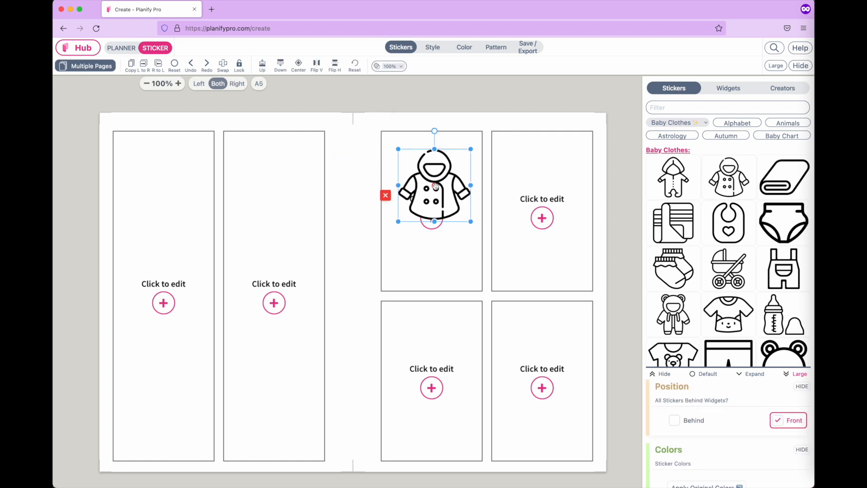
Try the vertical and horizontal flips on the coat sticker, reversing each one.
{"action": "left_click", "coordinate": [317, 67]}
{"action": "left_click", "coordinate": [317, 67]}
{"action": "left_click", "coordinate": [334, 68]}
{"action": "left_click", "coordinate": [334, 69]}
Try 30% opacity on the coat sticker and restore it to 100%.
{"action": "left_click", "coordinate": [394, 68]}
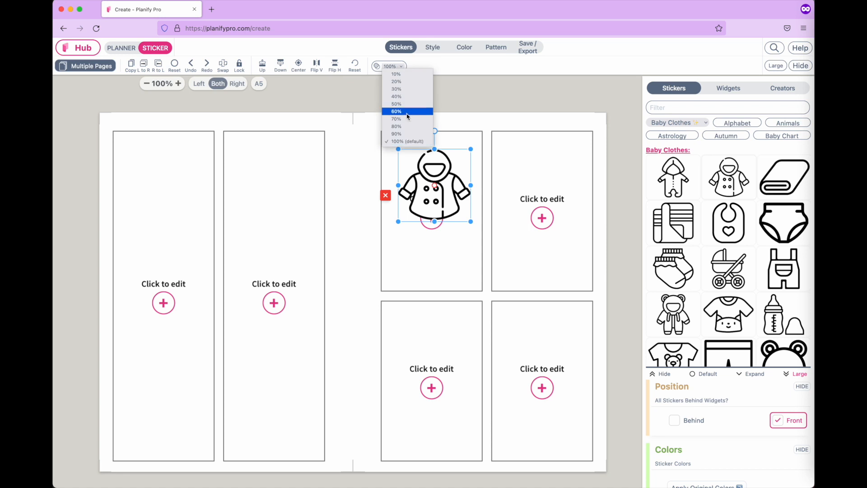
{"action": "left_click", "coordinate": [410, 90]}
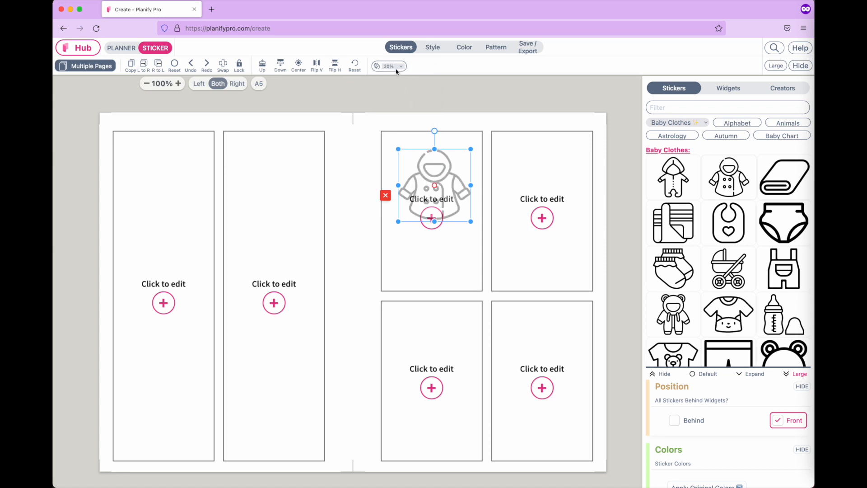
{"action": "left_click", "coordinate": [396, 70]}
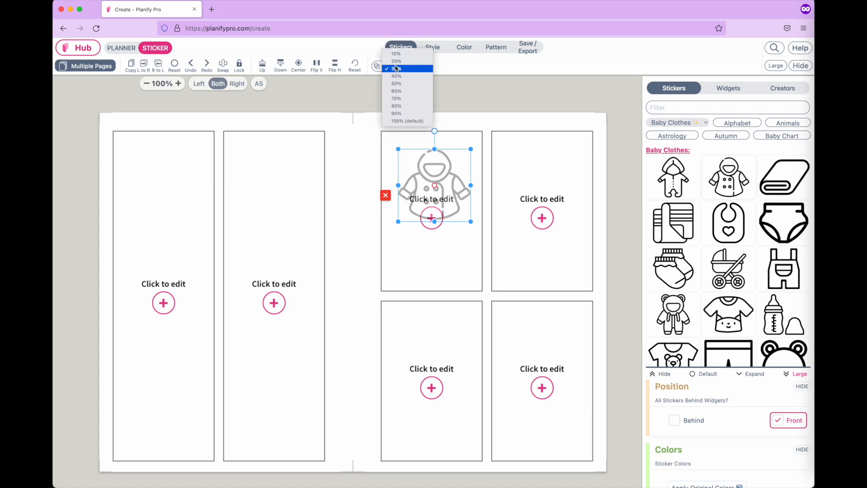
{"action": "left_click", "coordinate": [404, 120]}
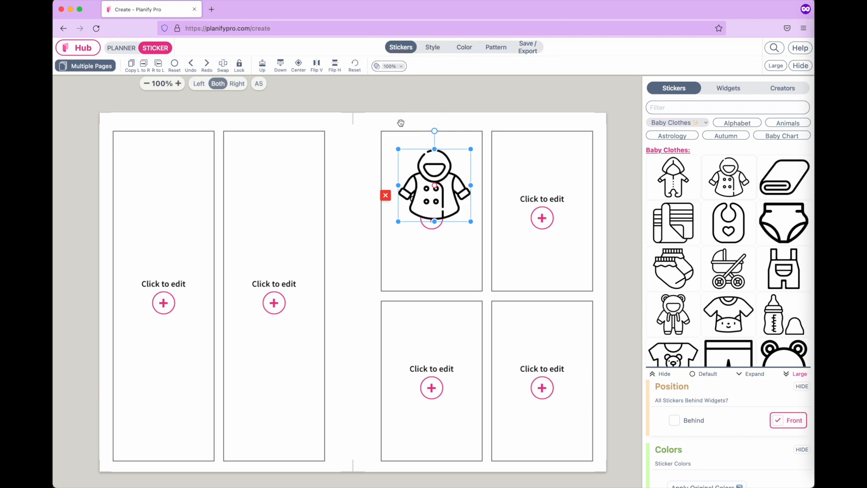
Add a custom text widget around the middle of the right-hand page's boxes and set its text to "hgchgchgchgchgc".
{"action": "left_click", "coordinate": [735, 91]}
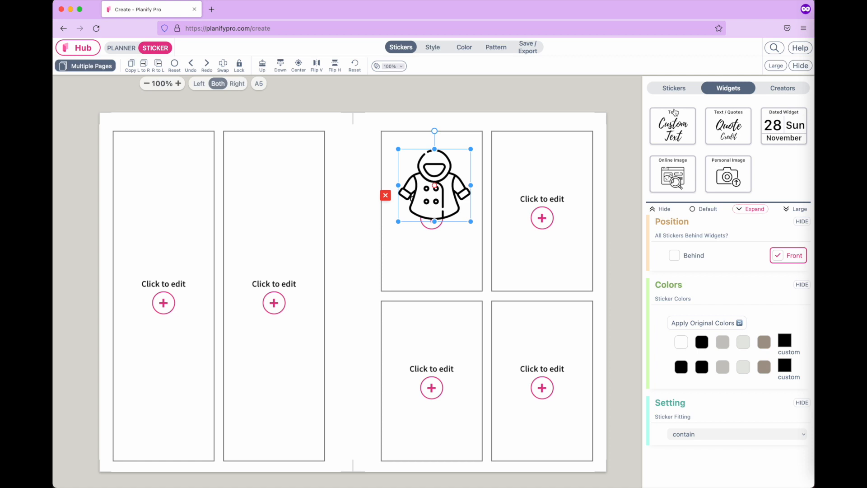
{"action": "left_click", "coordinate": [677, 128]}
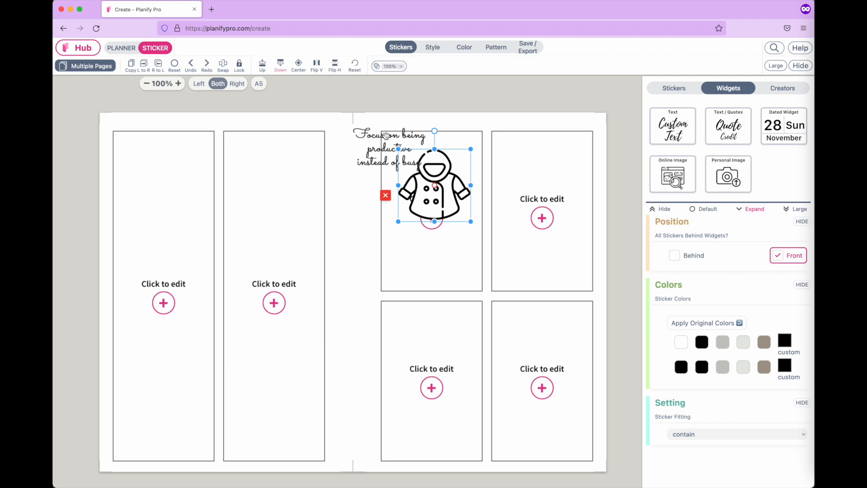
{"action": "left_click", "coordinate": [770, 236]}
{"action": "type", "text": "hgchgchgchgchgc"}
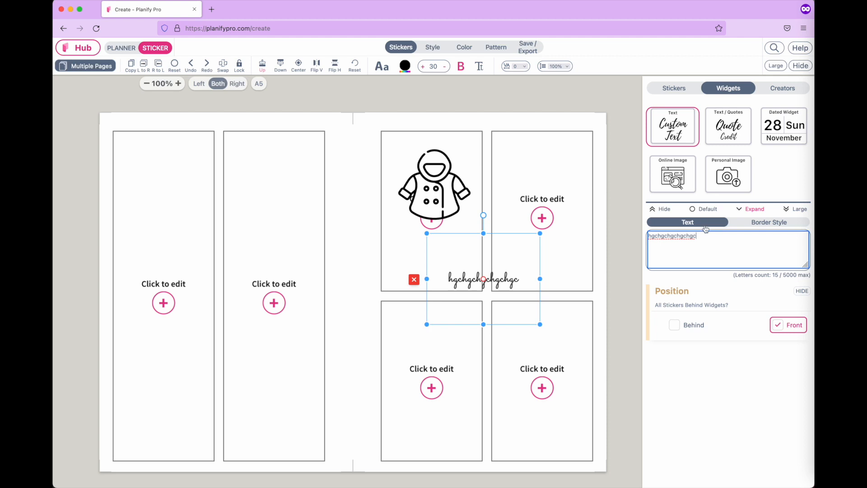
Try several script fonts on the custom text and apply WatermelonSugar.
{"action": "left_click", "coordinate": [382, 66]}
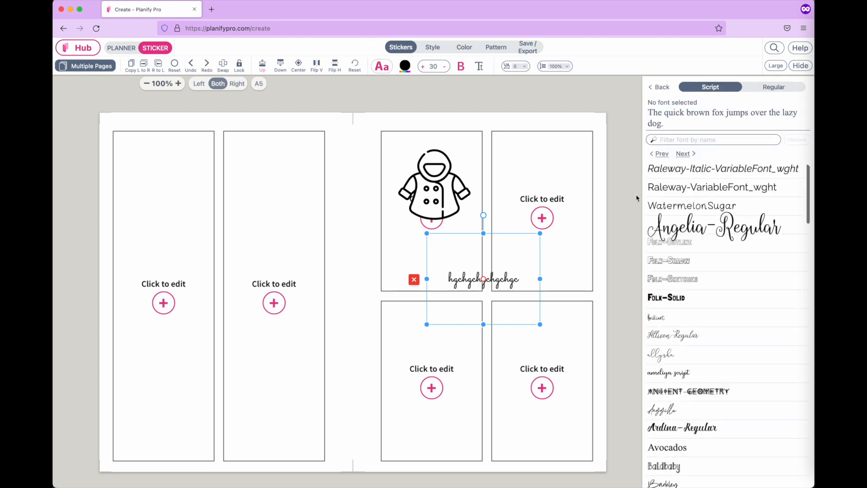
{"action": "left_click", "coordinate": [682, 205]}
{"action": "left_click", "coordinate": [676, 321]}
{"action": "left_click", "coordinate": [672, 283]}
{"action": "left_click", "coordinate": [673, 225]}
{"action": "left_click", "coordinate": [673, 176]}
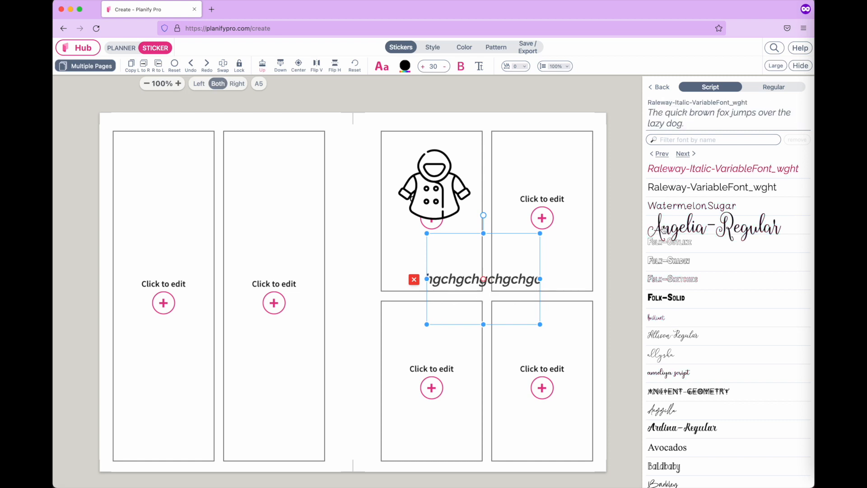
{"action": "left_click", "coordinate": [664, 230]}
{"action": "left_click", "coordinate": [686, 209]}
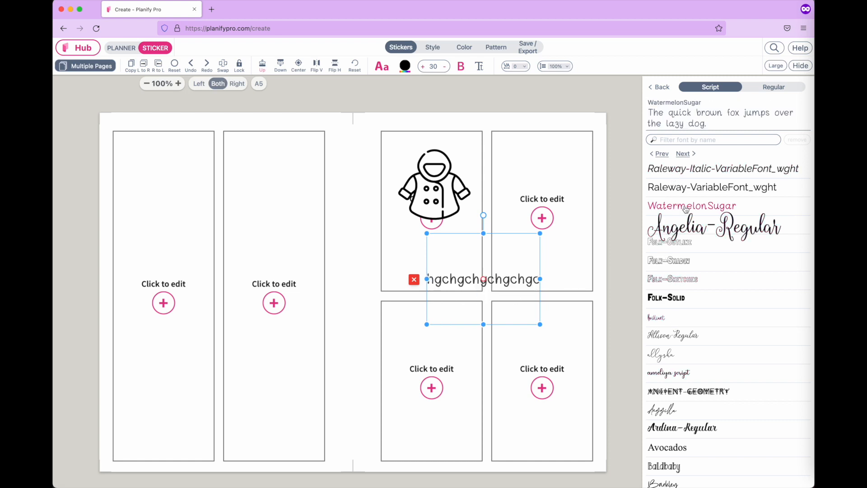
Review the planner search options: recipe code, personal collection and public planners, and close the search.
{"action": "left_click", "coordinate": [774, 49]}
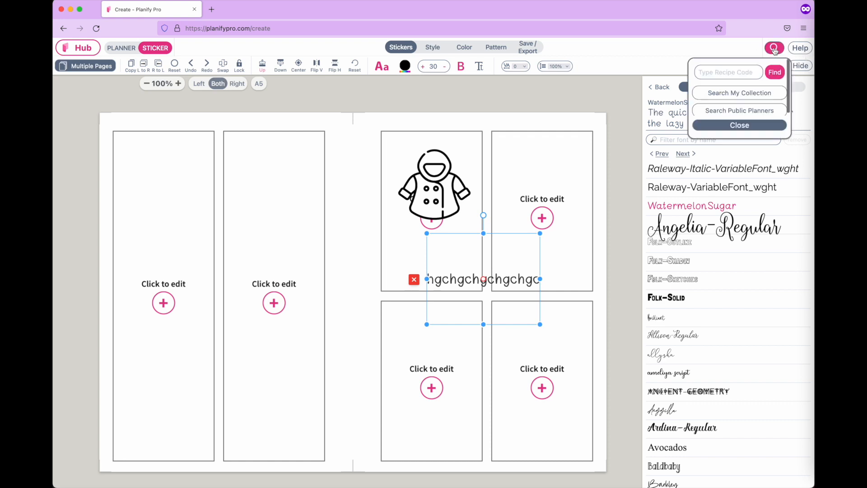
{"action": "left_click", "coordinate": [730, 72]}
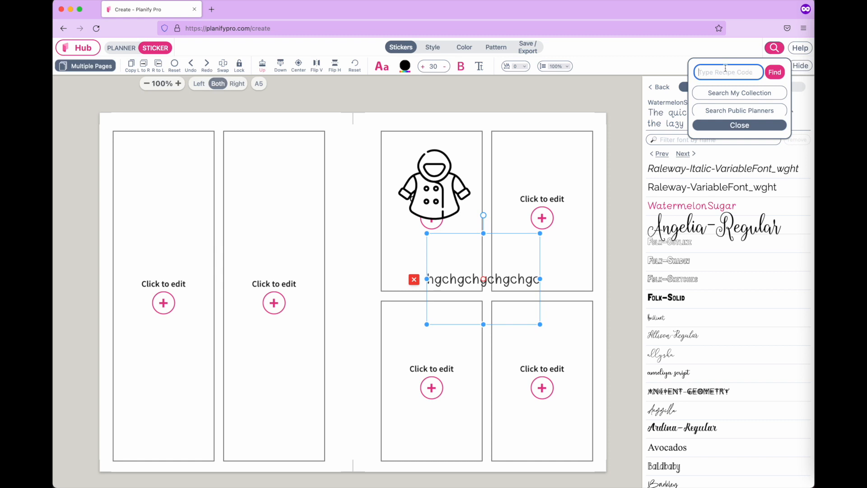
{"action": "left_click", "coordinate": [713, 95]}
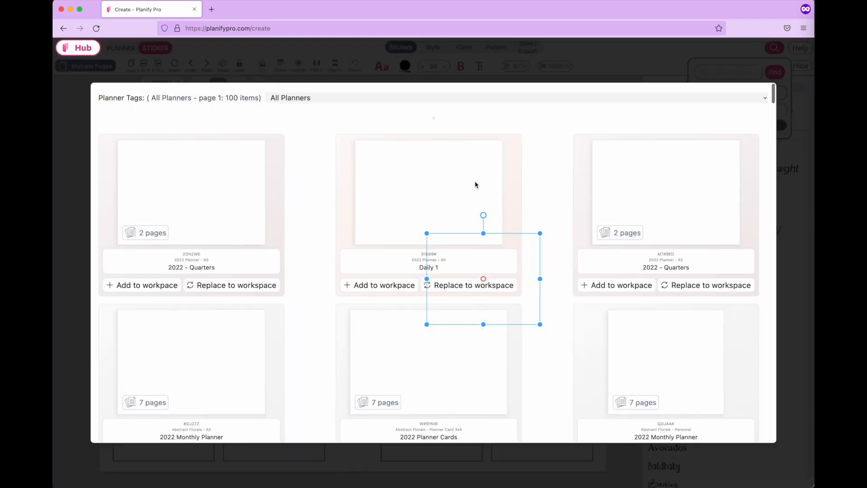
{"action": "left_click", "coordinate": [554, 65]}
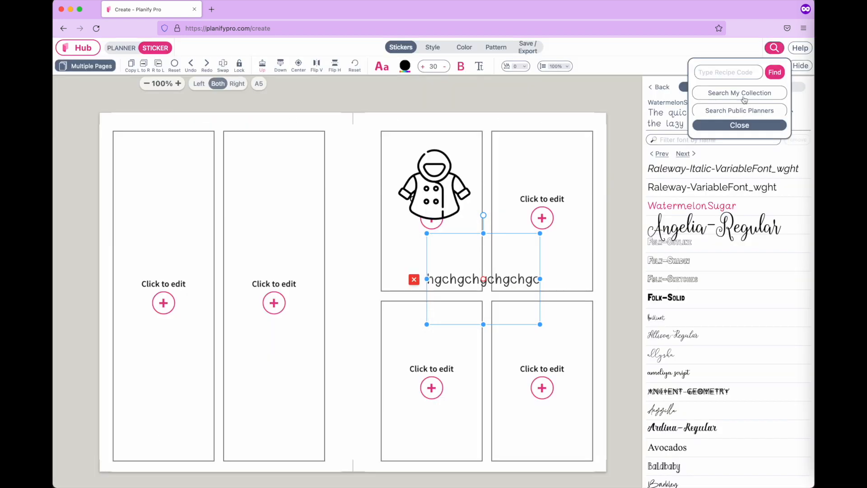
{"action": "left_click", "coordinate": [733, 113]}
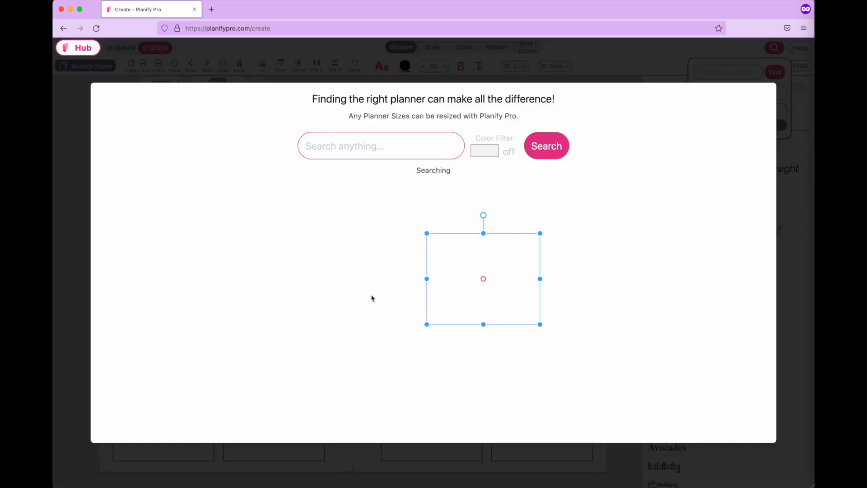
{"action": "key", "text": "Escape"}
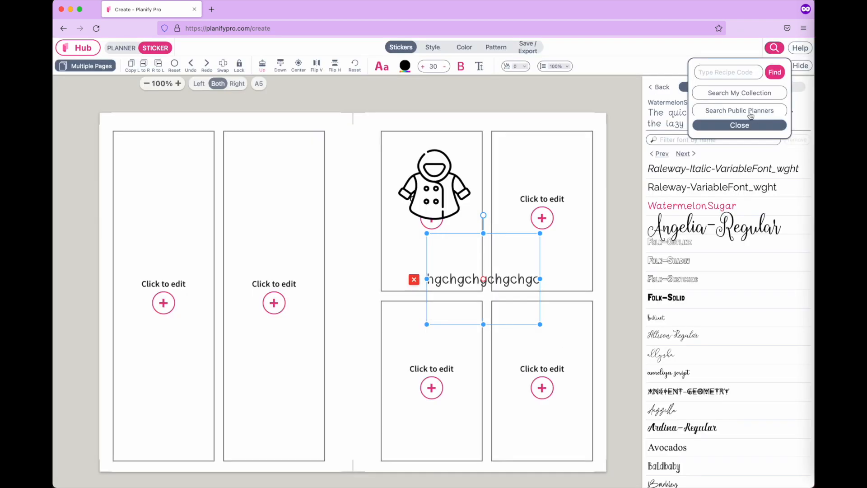
{"action": "left_click", "coordinate": [728, 128]}
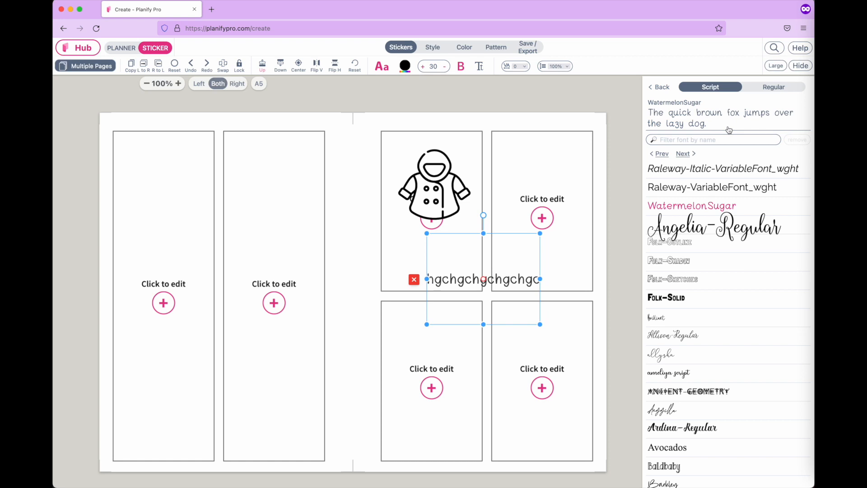